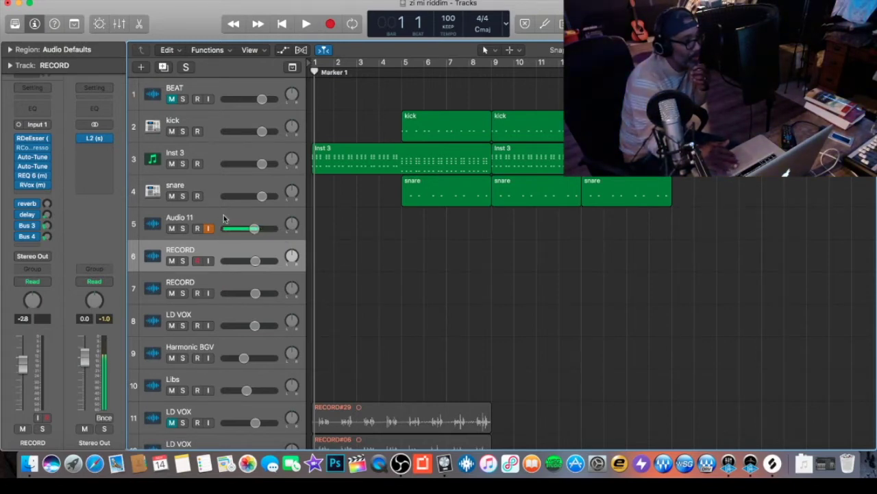
Record a vocal take on the RECORD track 6 from bar 1 to bar 9 with input monitoring on
left_click(209, 261)
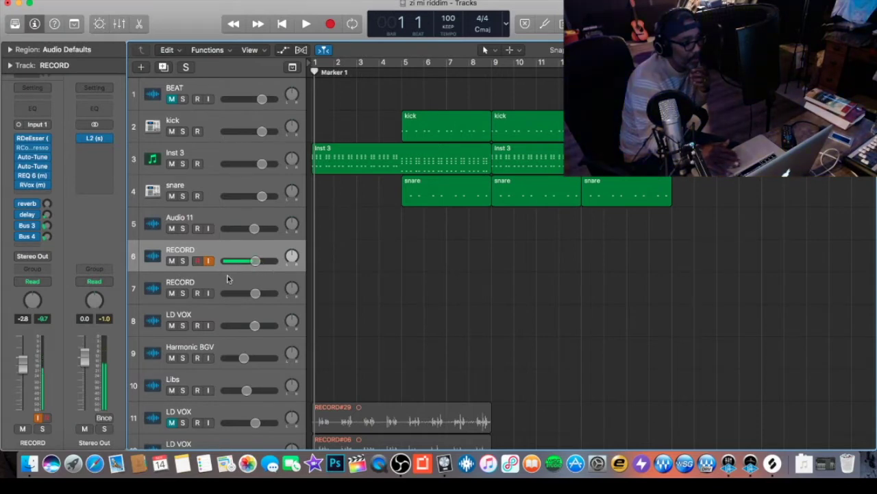
left_click(198, 262)
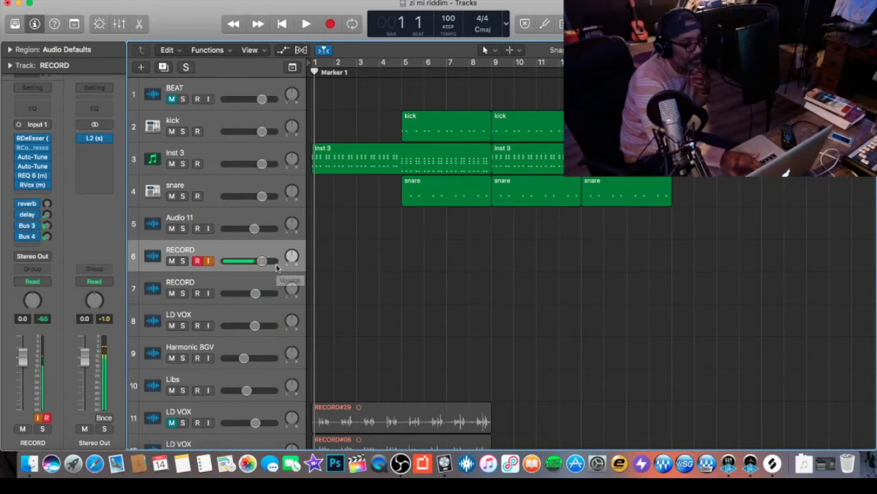
key("r")
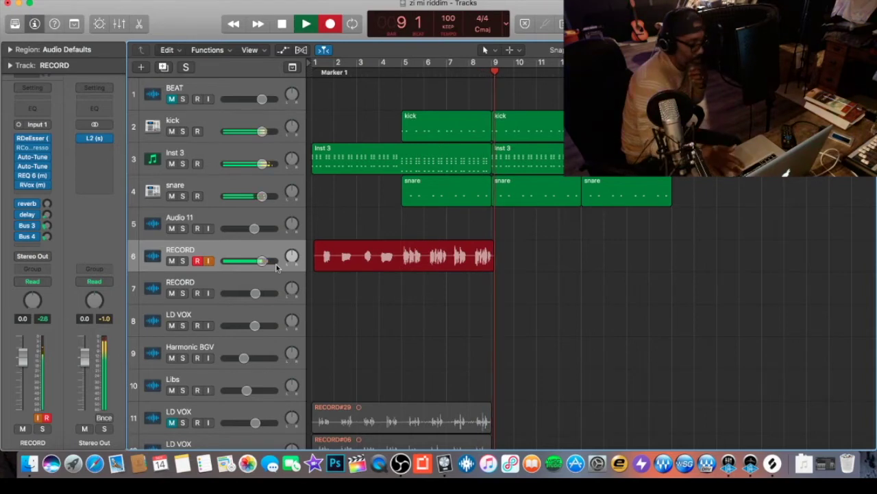
key("space")
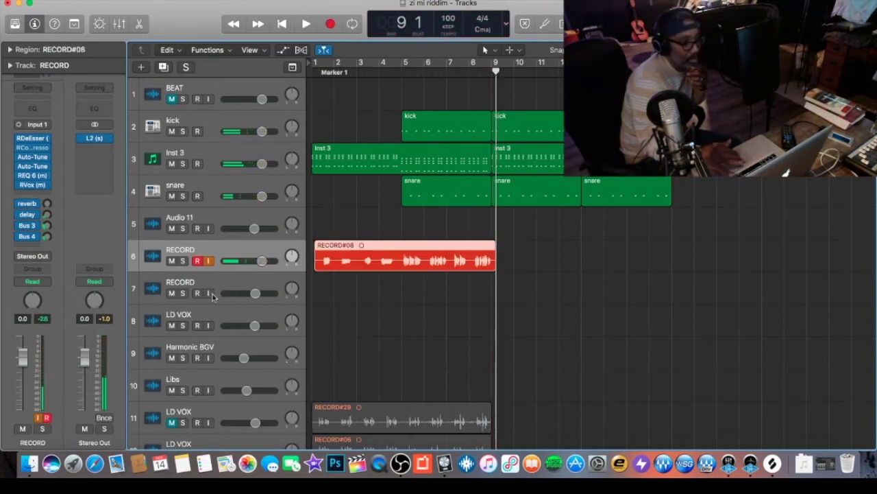
Turn off input monitoring on the RECORD track 6 and enable it on the RECORD track 7
left_click(219, 281)
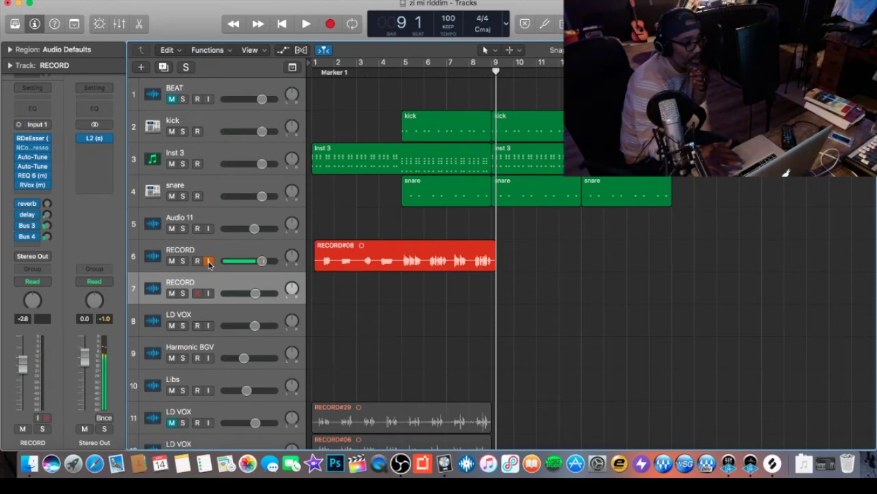
left_click(209, 262)
left_click(210, 295)
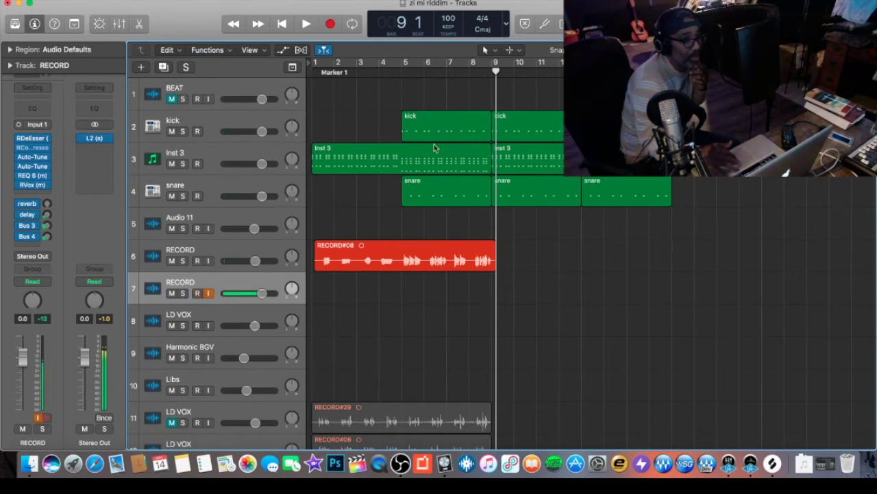
Try a vocal take on the RECORD track 7 starting at bar 7, and delete the recording from disk
left_click(453, 72)
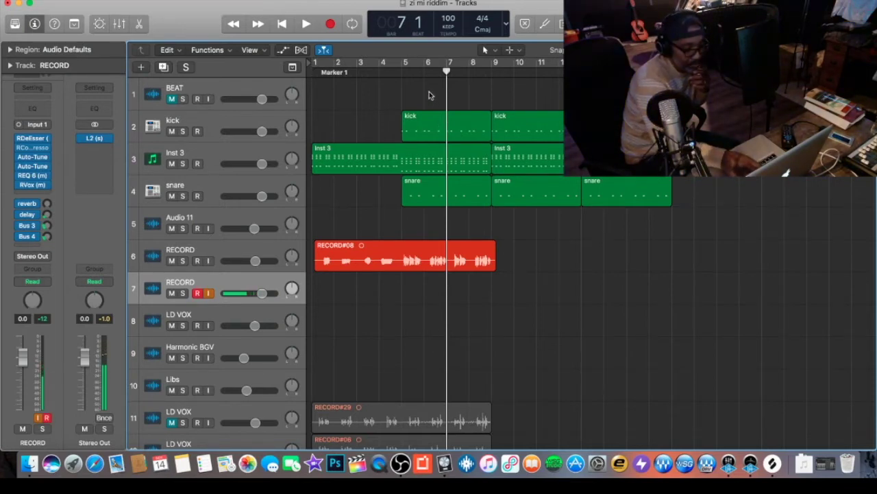
key("r")
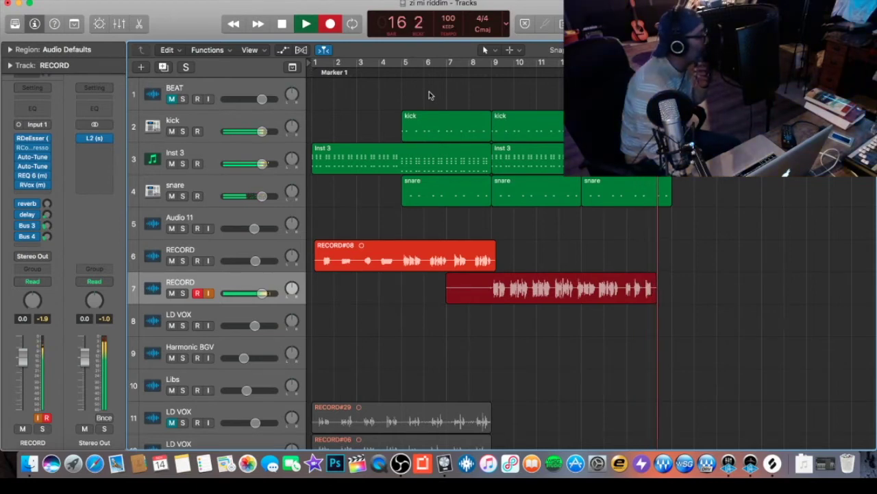
key("space")
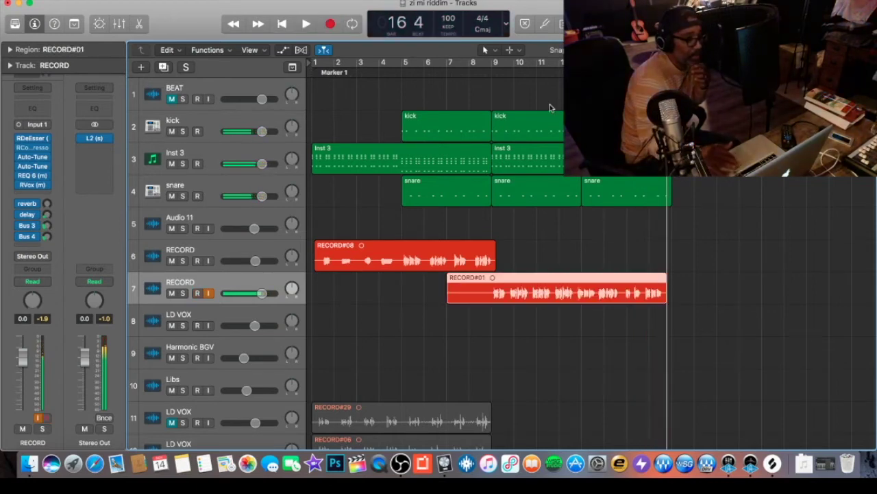
key("Delete")
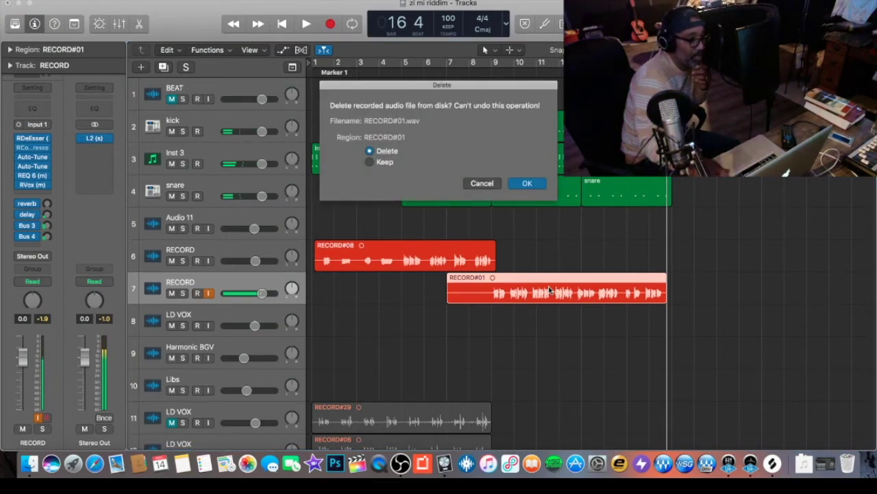
key("Return")
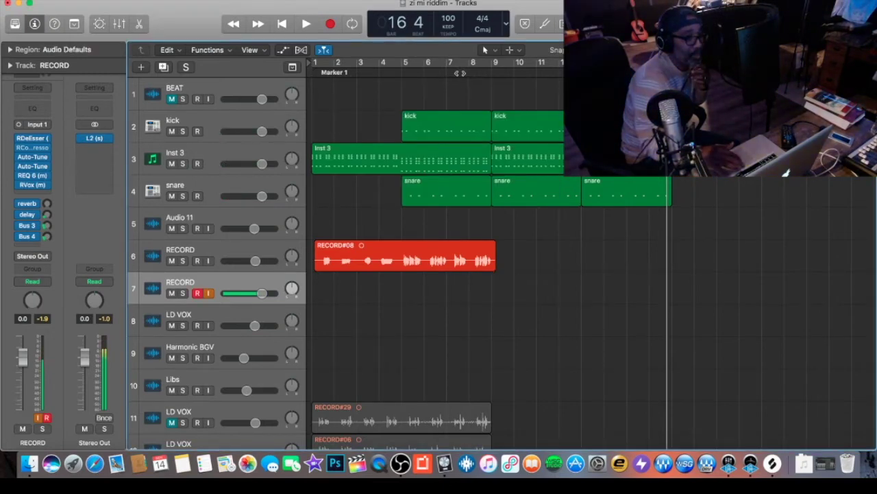
Record a new take on the RECORD track 7 from bar 7 beat 3 to bar 17 and move it to the LD VOX track 8
left_click(458, 73)
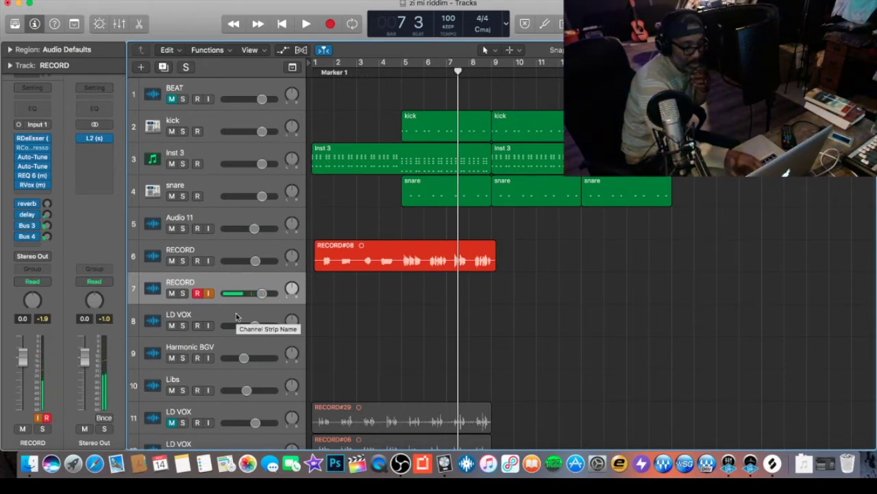
key("r")
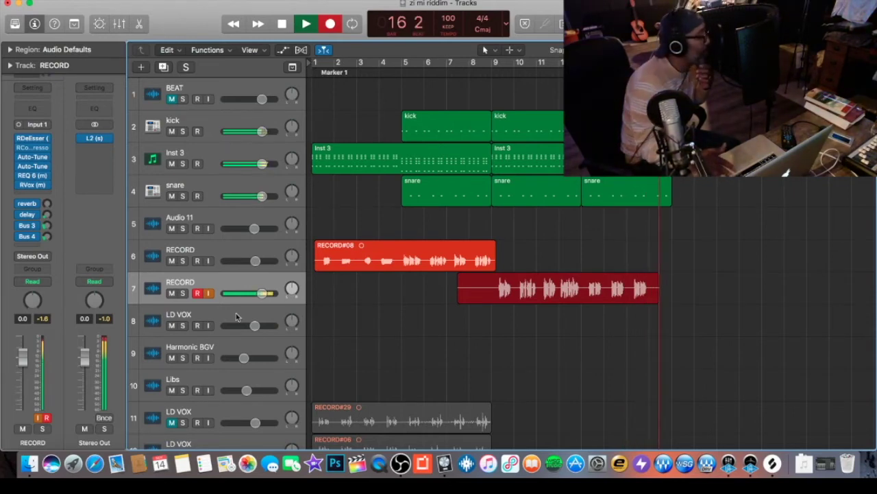
key("space")
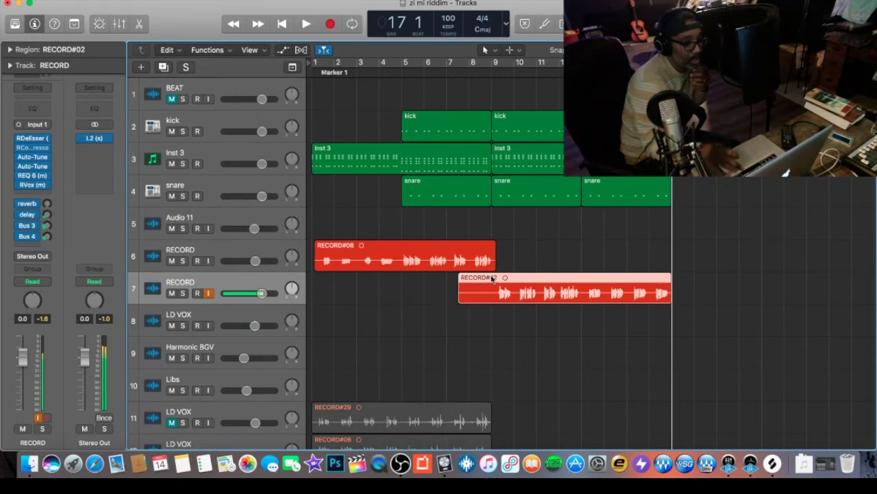
left_click_drag(492, 278, 490, 317)
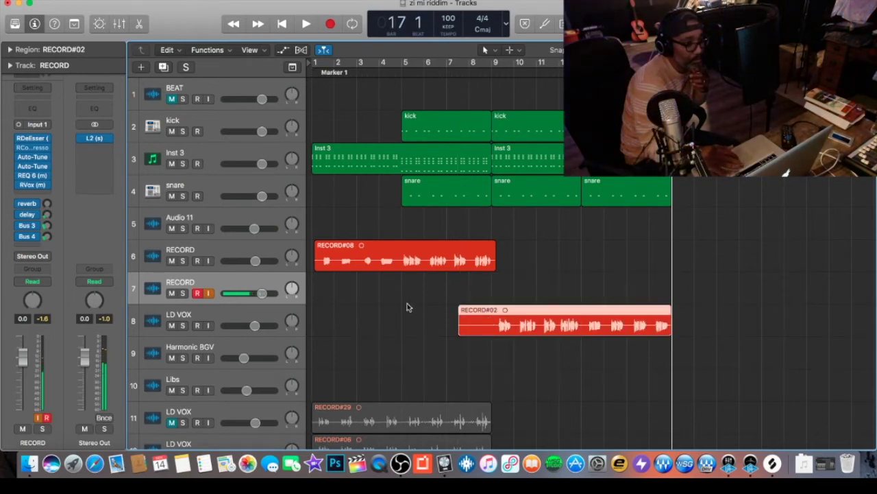
Add a new track with duplicate settings of the LD VOX track 8 and move the RECORD#08 region onto it
left_click(253, 319)
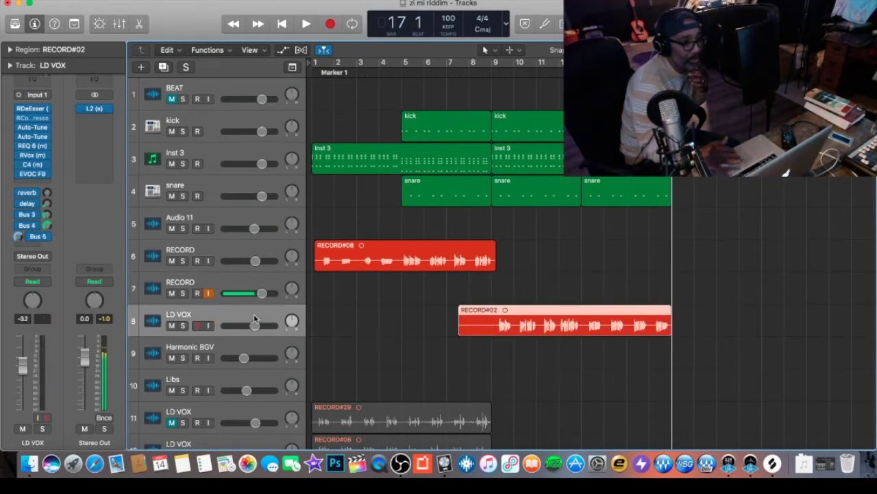
left_click(140, 0)
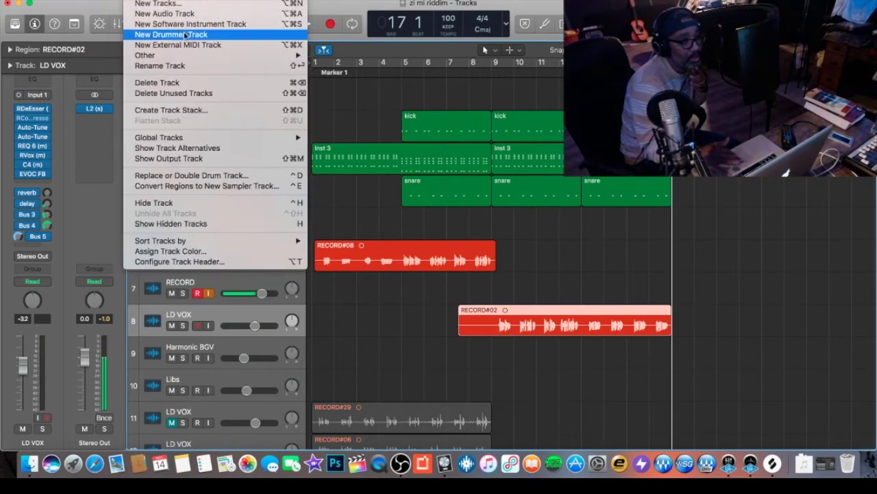
mouse_move(197, 58)
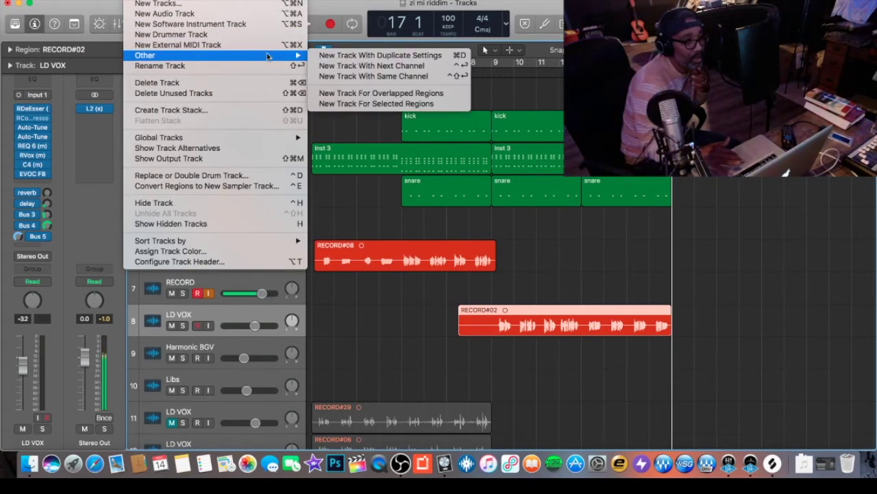
left_click(335, 59)
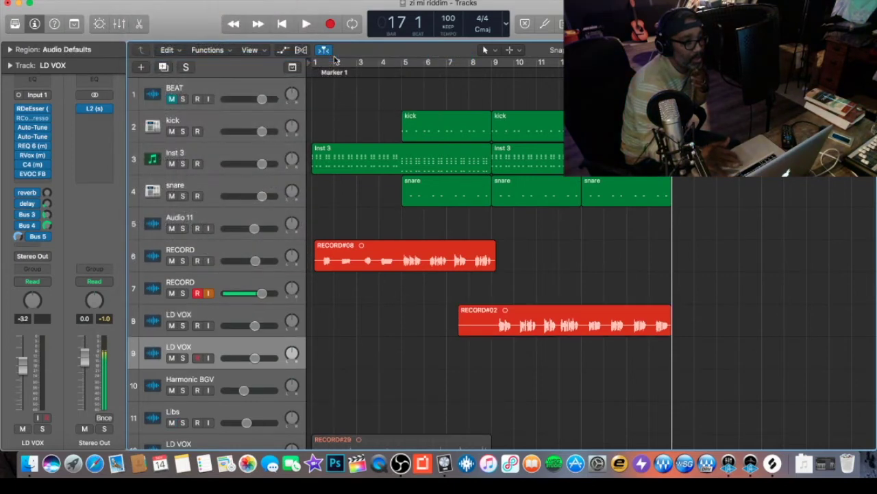
left_click_drag(349, 259, 348, 348)
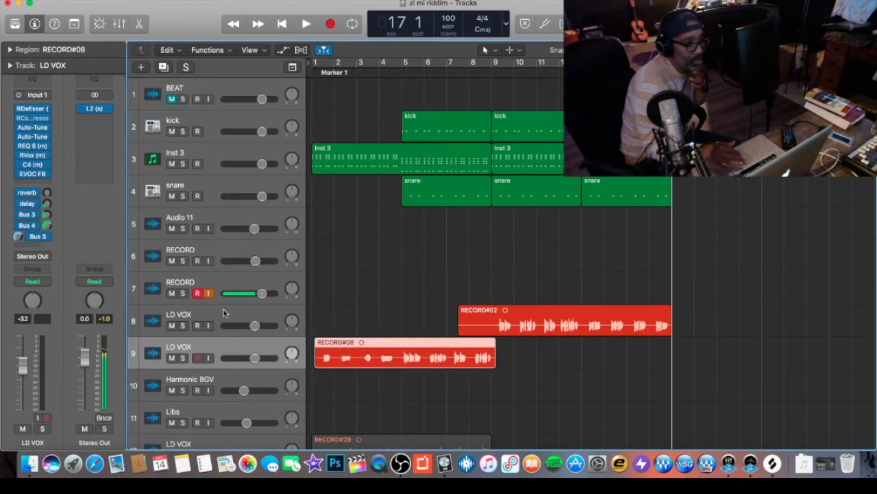
Play the arrangement from bar 1 to bar 17 to hear both lead vocal takes, with track 7's input monitoring off
key("space")
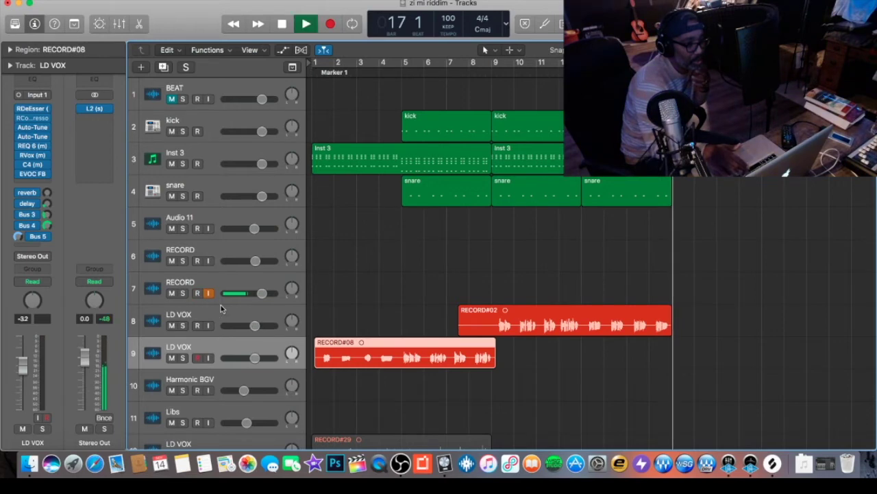
left_click(346, 74)
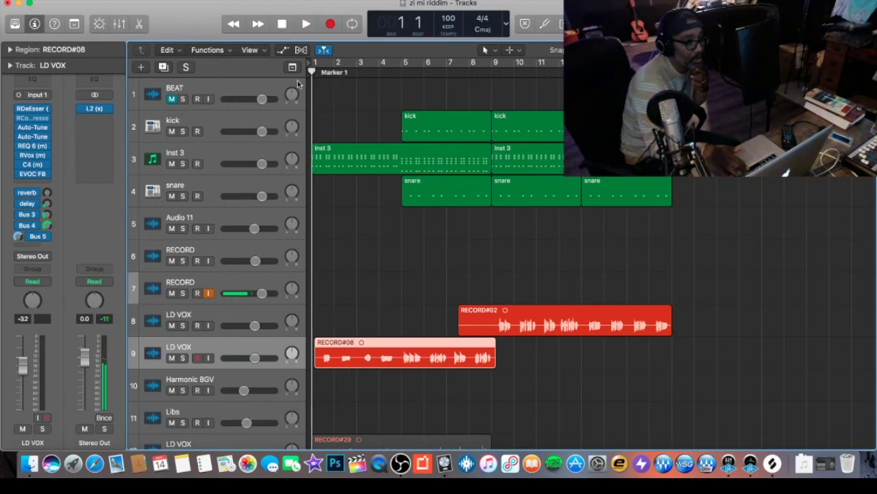
key("space")
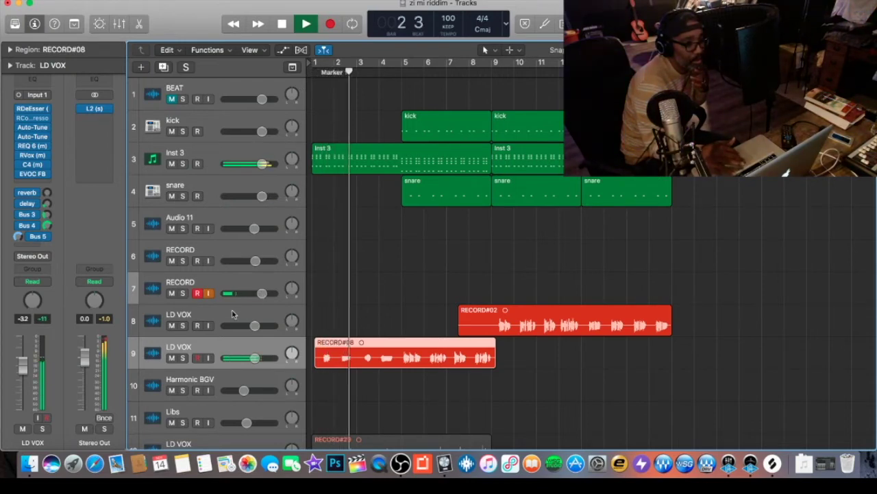
left_click(208, 293)
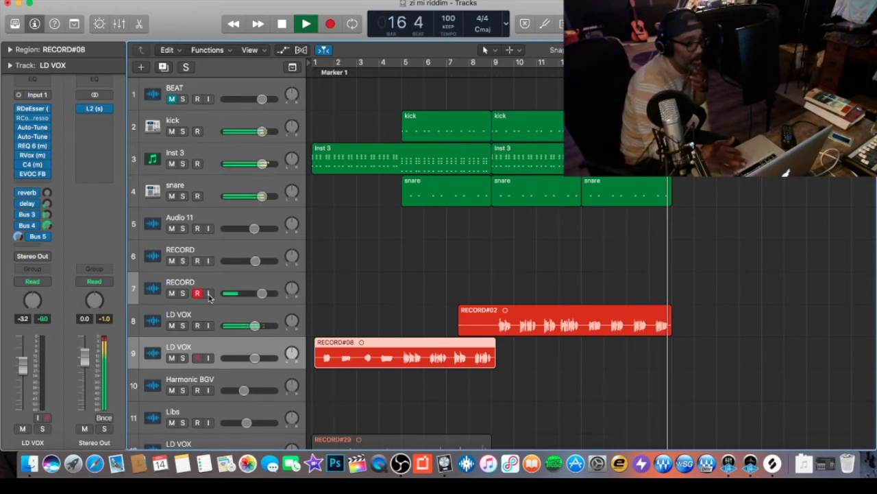
left_click(208, 293)
key("space")
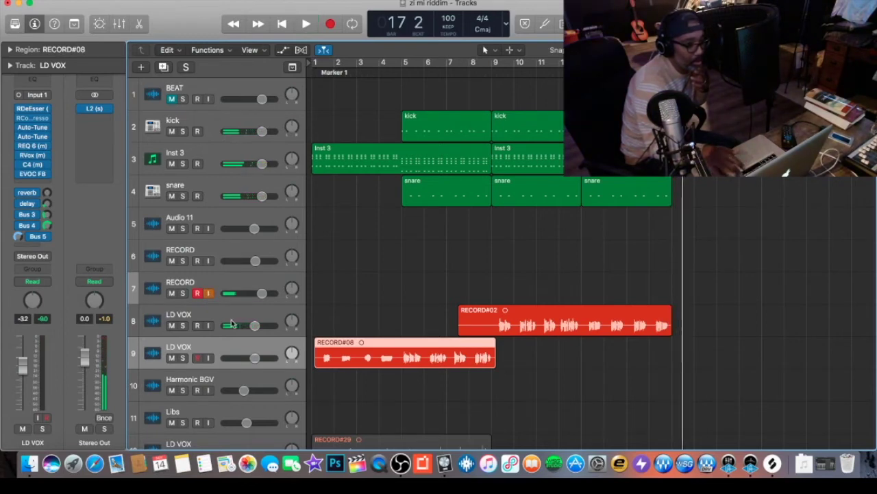
Record a harmony take on the Harmonic BGV track from bar 1 to the end of bar 16
left_click(229, 379)
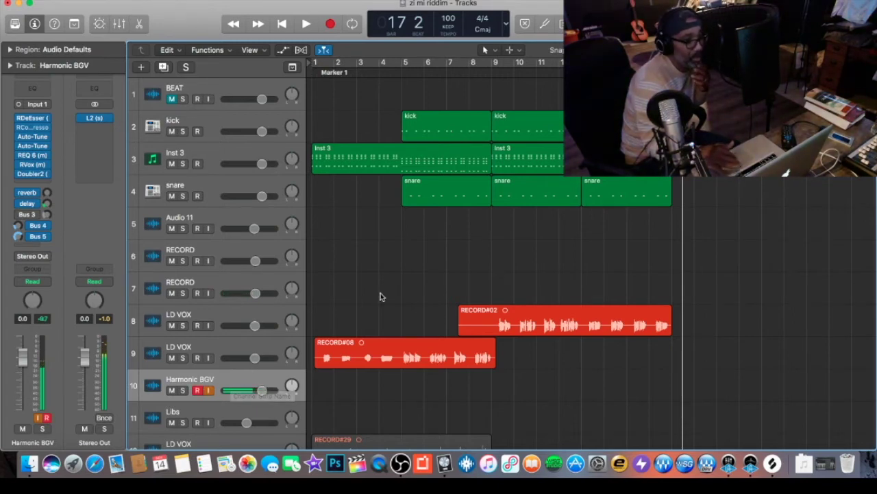
left_click_drag(358, 76, 297, 97)
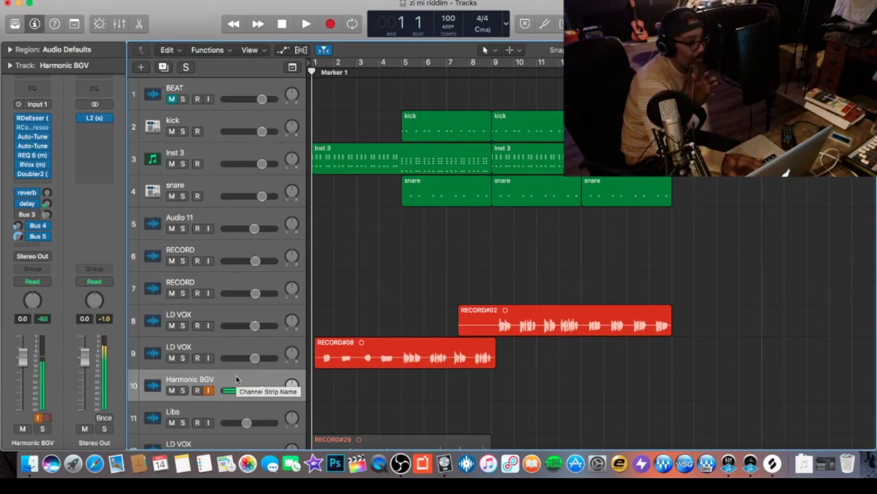
key("r")
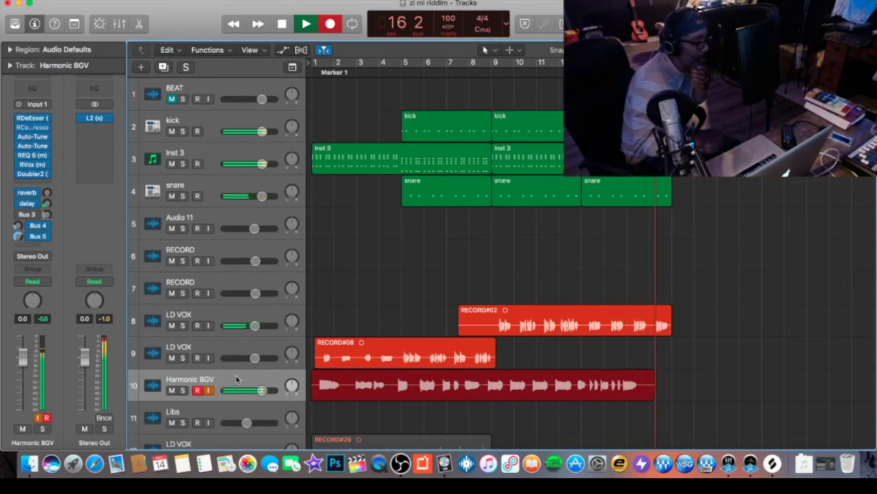
key("space")
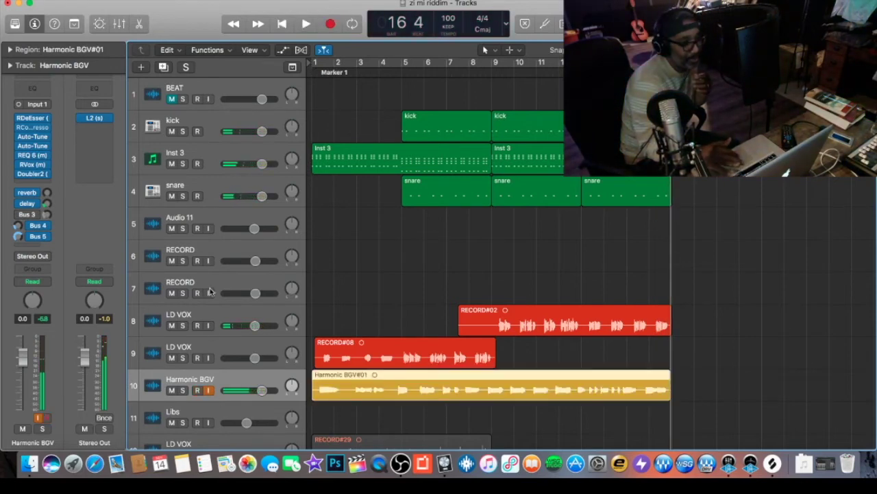
Play the arrangement from bar 1 through bar 16 to hear the harmony take, turning Audio 11's input monitoring off for playback and back on
left_click(199, 230)
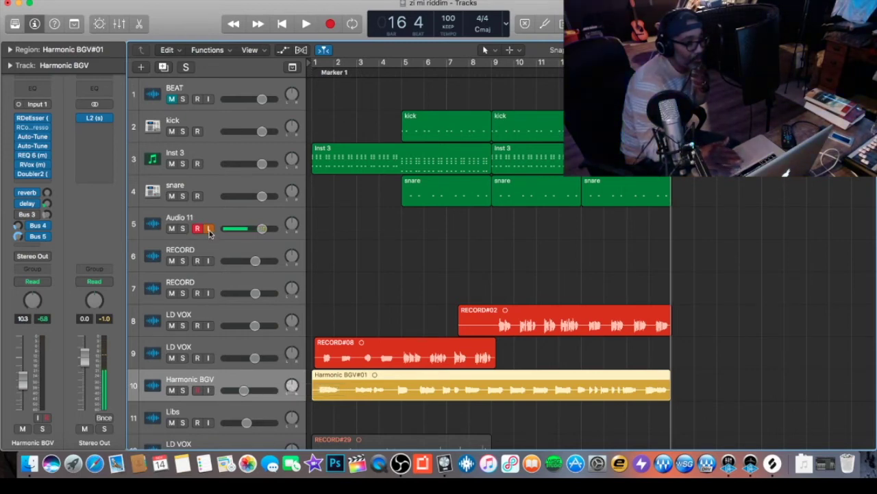
left_click_drag(358, 74, 300, 85)
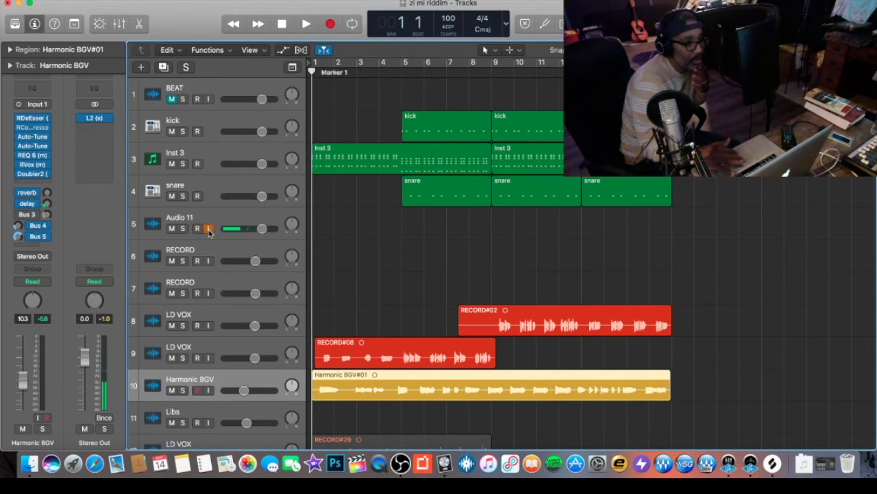
key("space")
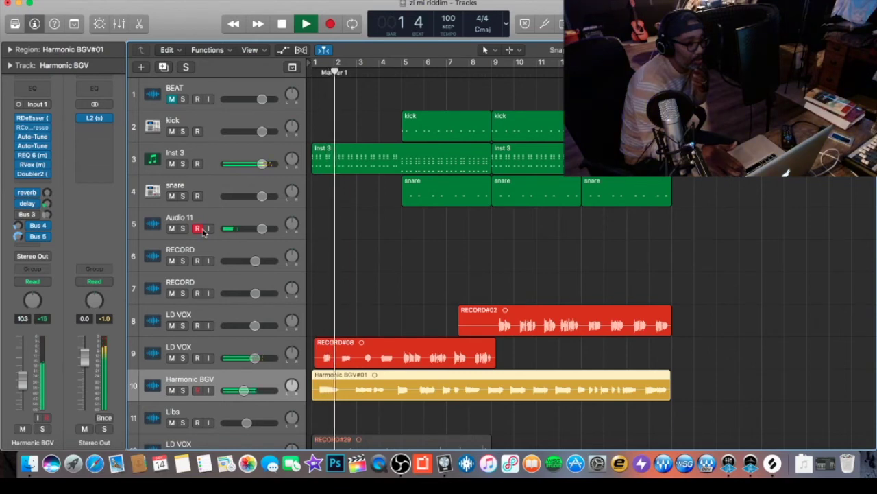
left_click(203, 232)
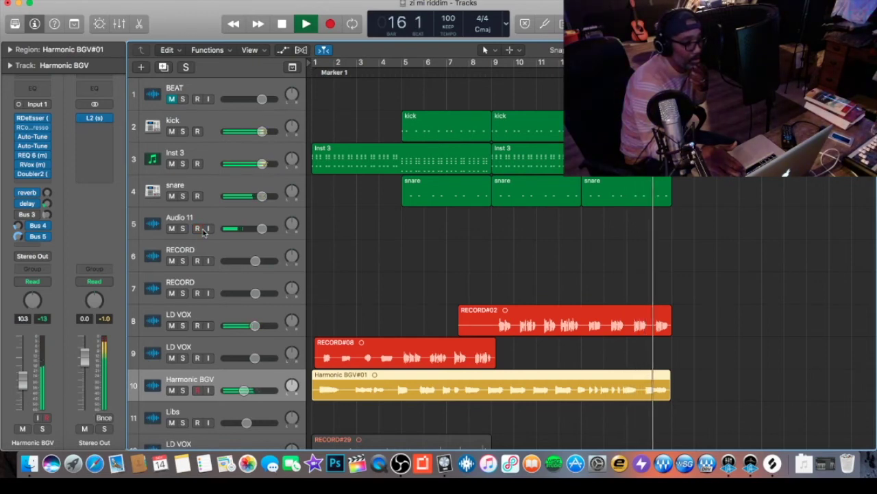
key("space")
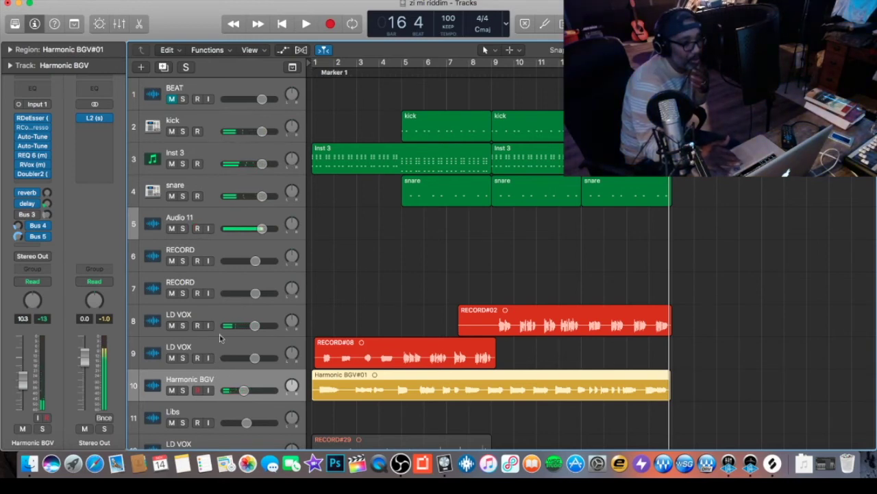
left_click(208, 229)
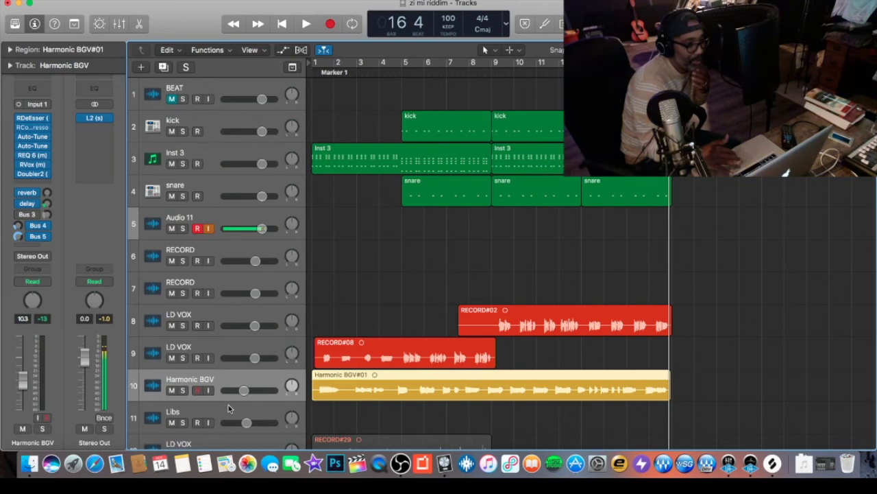
Turn on input monitoring for the Libs track and arm it for recording
left_click(192, 413)
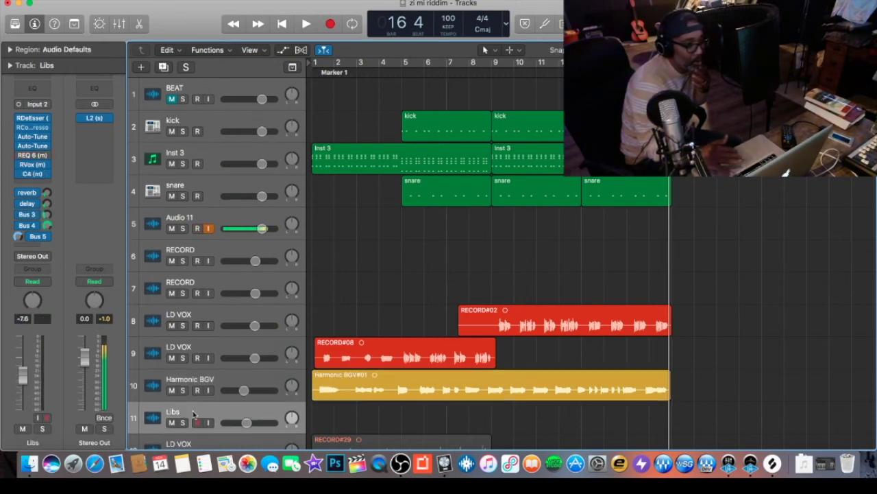
left_click(208, 423)
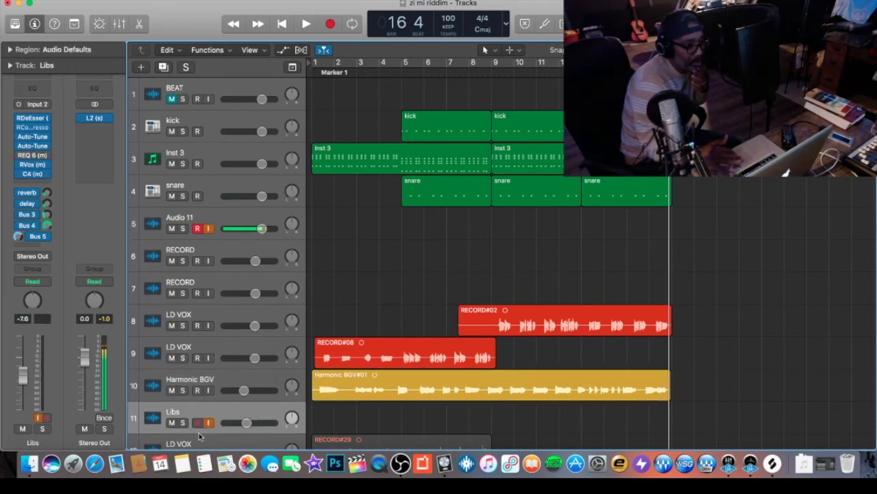
left_click(197, 424)
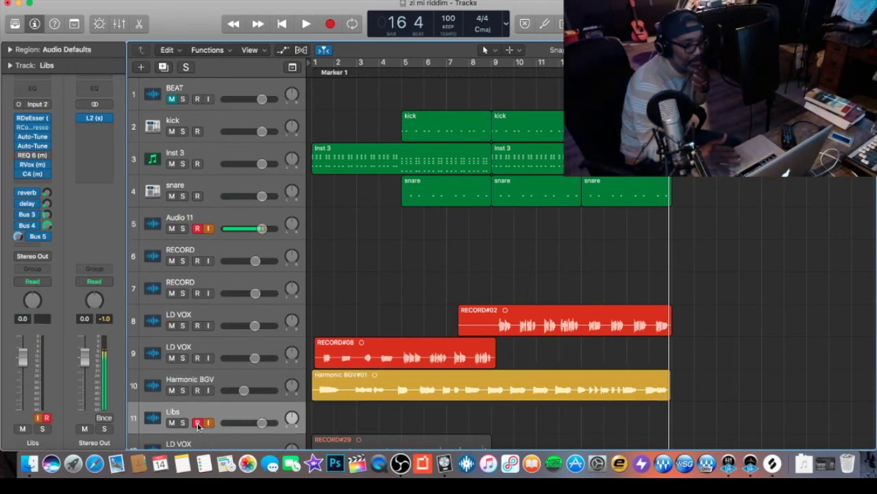
left_click(209, 231)
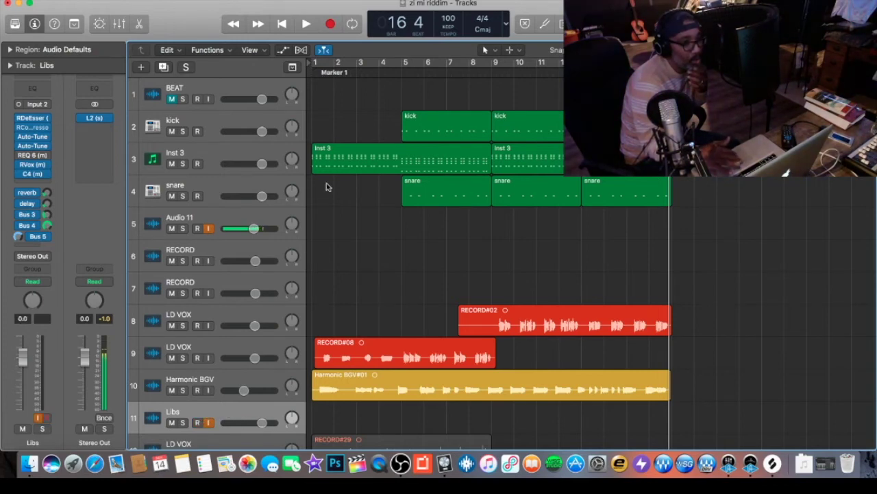
Set the Libs track's input to Input 1 and record an ad-lib take from bar 3 beat 4 to the end of bar 16
left_click_drag(340, 73, 294, 83)
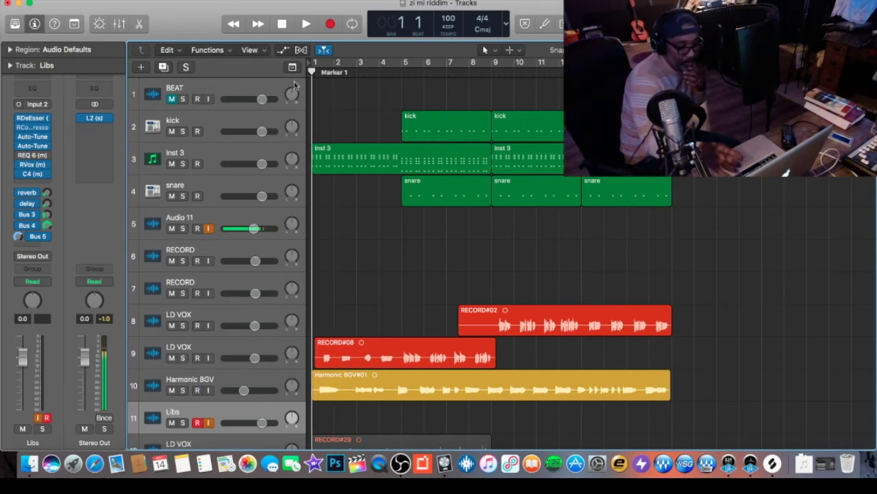
left_click(37, 104)
left_click(103, 134)
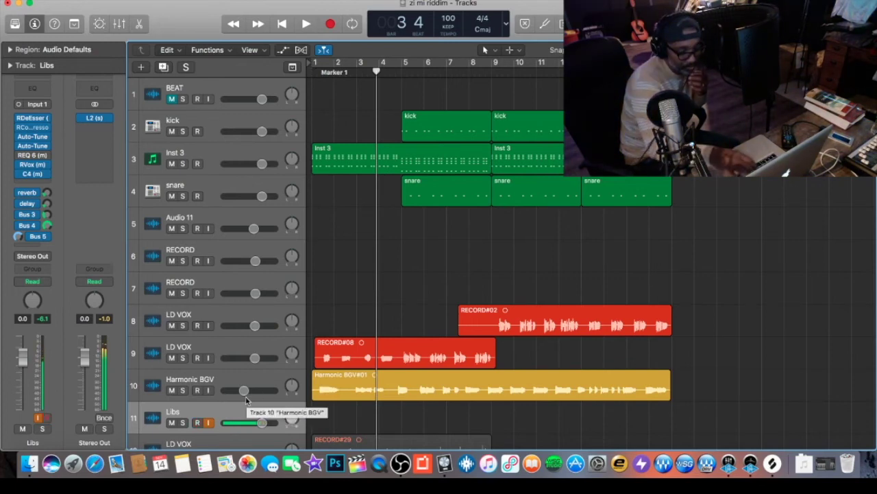
key("r")
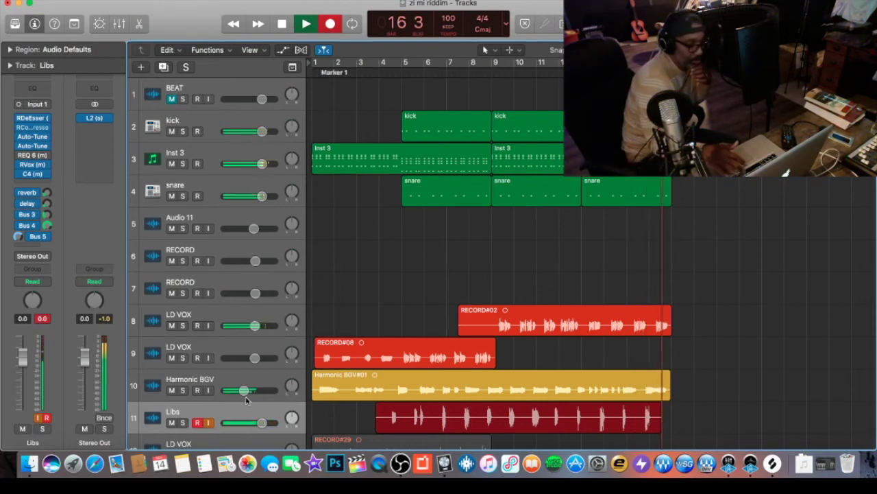
key("space")
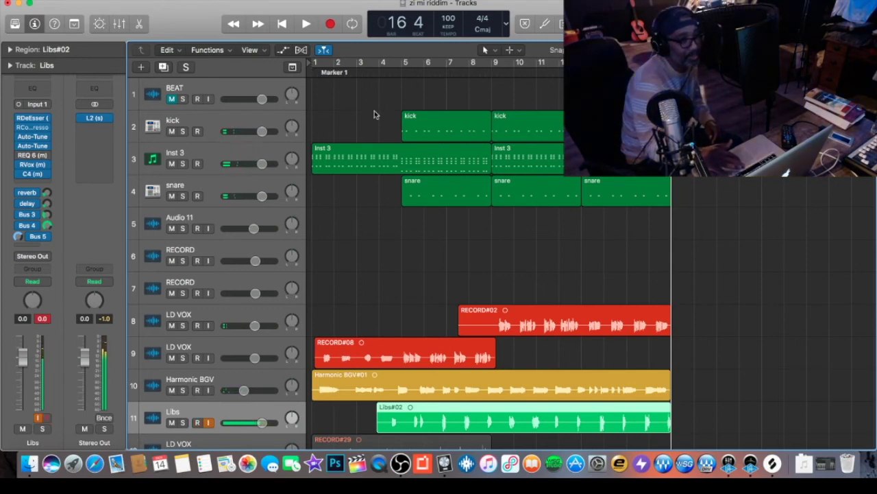
Play the arrangement from bar 1 to bar 17 to hear the Libs take, with Libs disarmed and input monitoring moved from Libs to Audio 11
left_click_drag(378, 71, 300, 83)
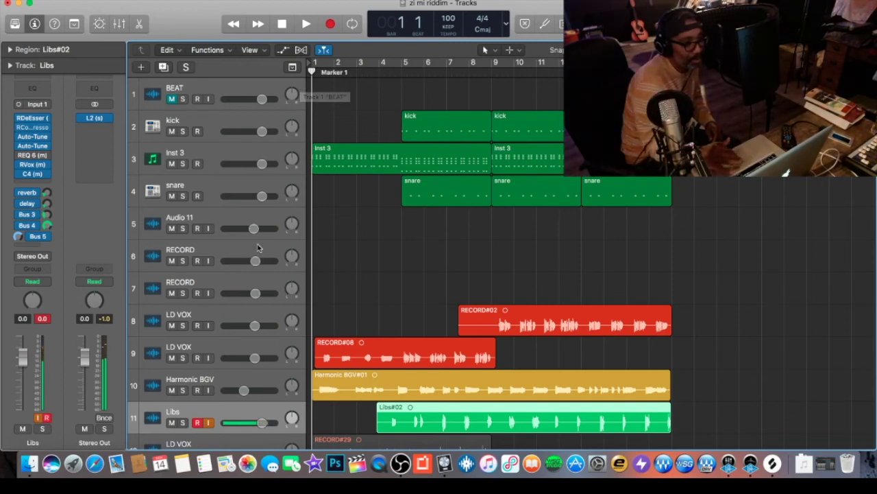
left_click(208, 229)
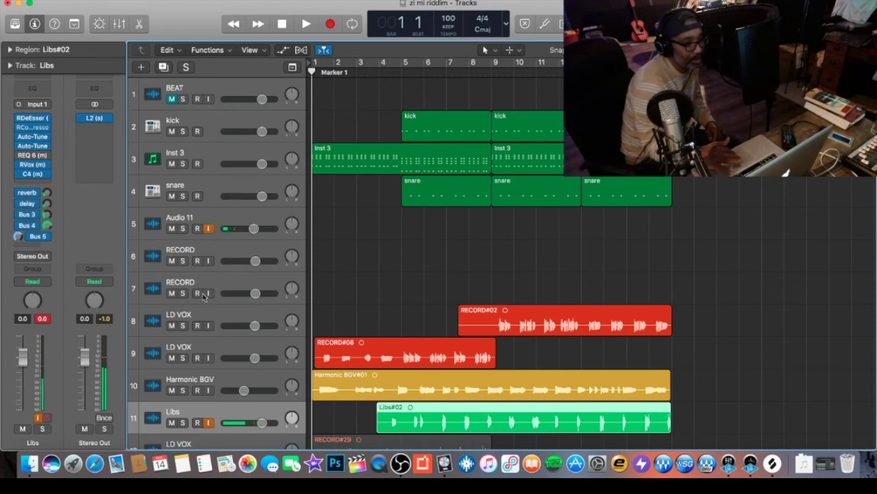
left_click(209, 422)
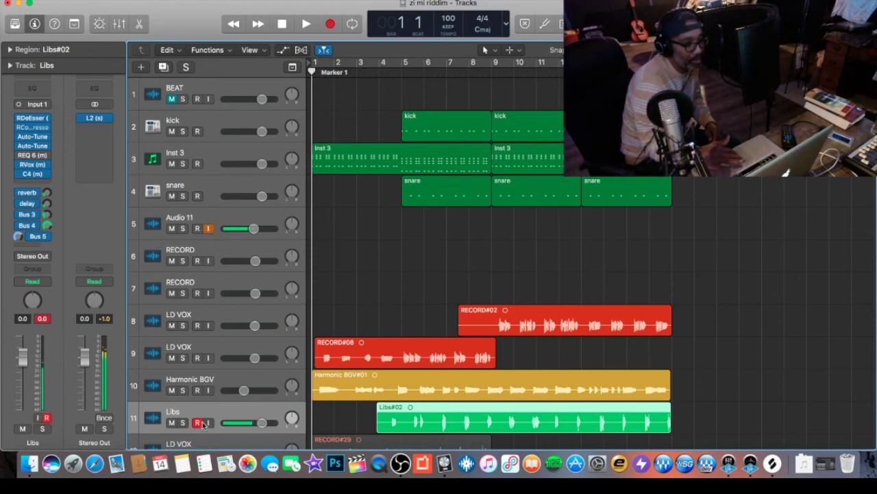
left_click(199, 422)
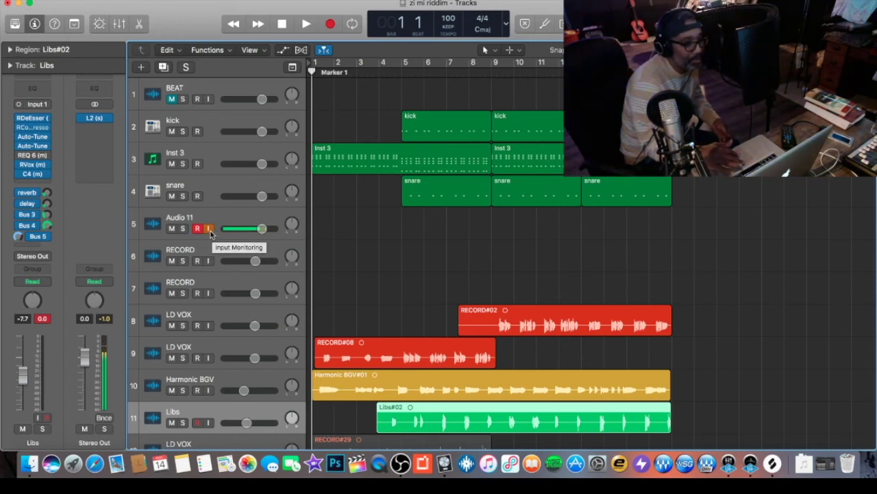
key("space")
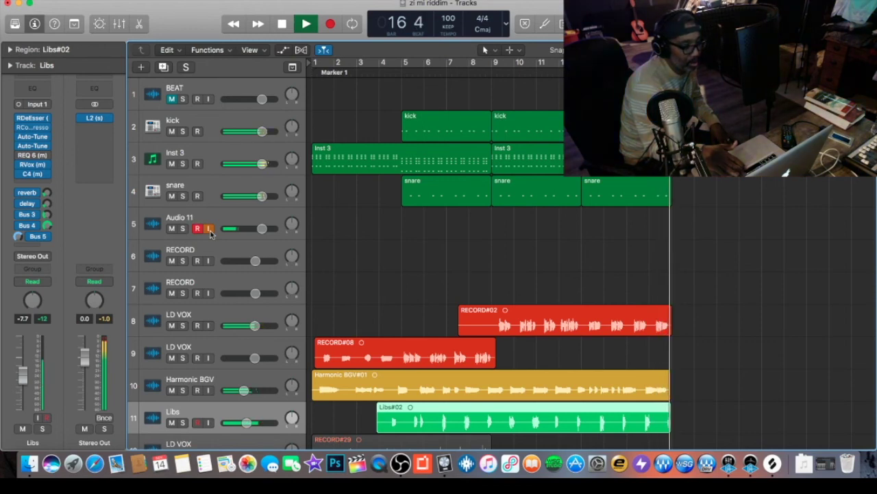
key("space")
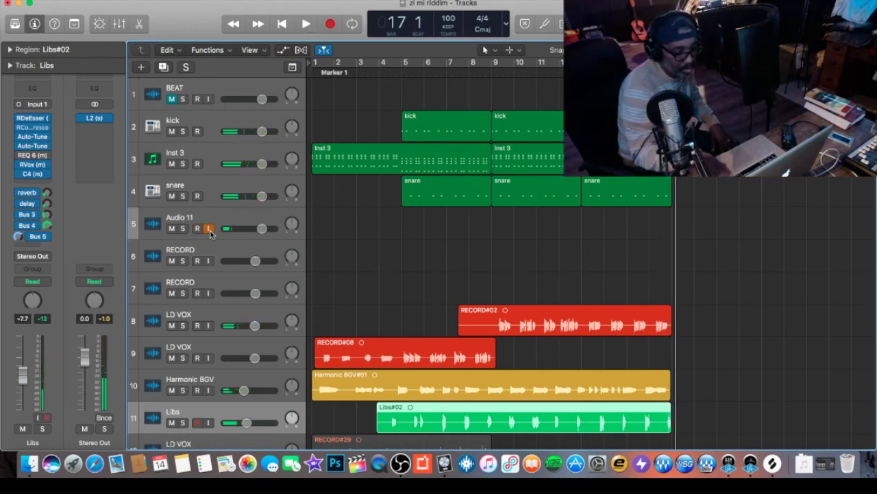